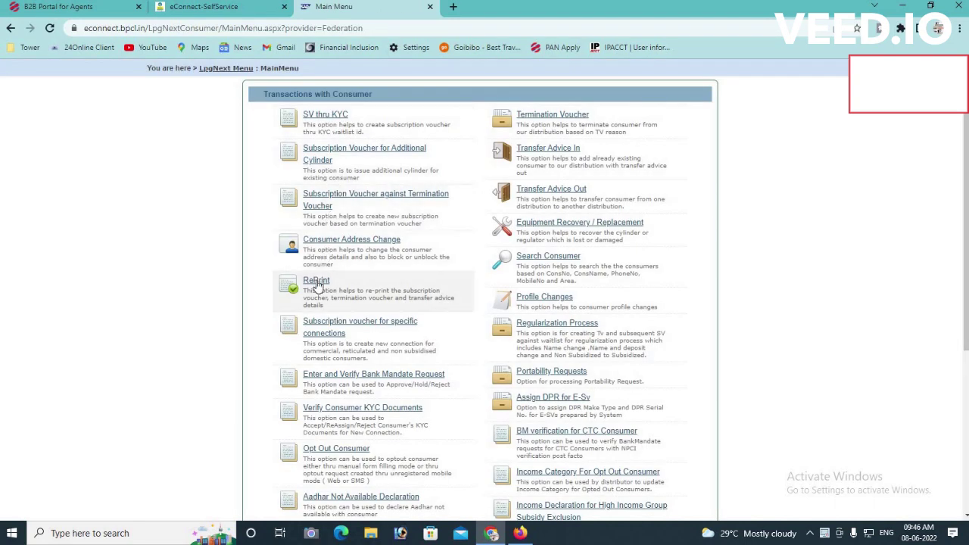
- Open the RePrint page, choose Subscription Voucher as the Type of Print, and focus the consumer number field
left_click(316, 282)
left_click(415, 147)
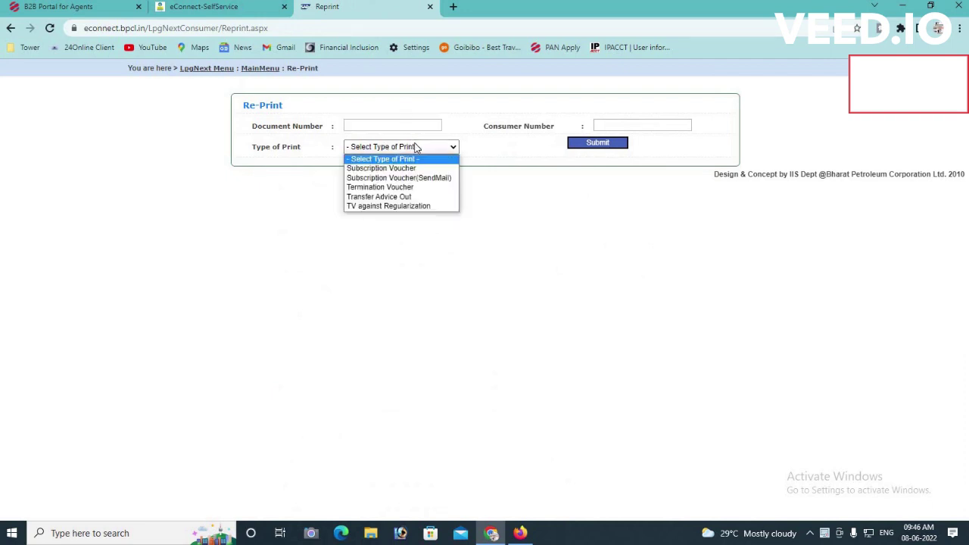
left_click(405, 168)
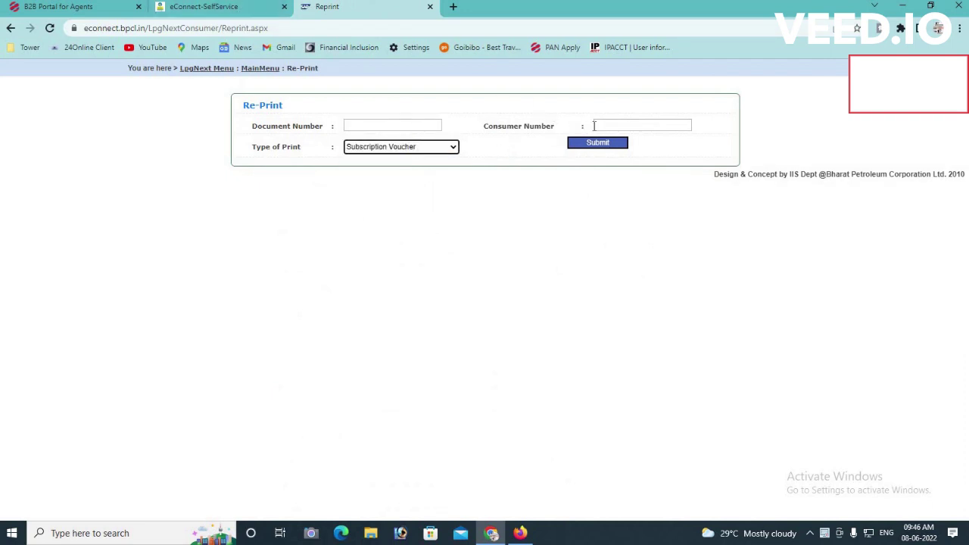
left_click(594, 125)
- Open LPG KYC's OMC Realtime Deduplication Status page with Request Type set to Aadhaar
left_click(227, 9)
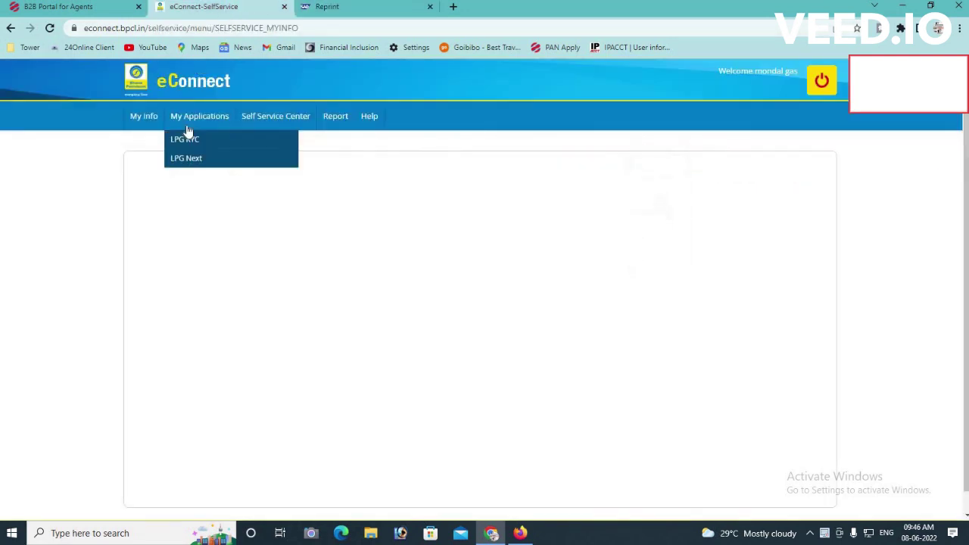
left_click(189, 141)
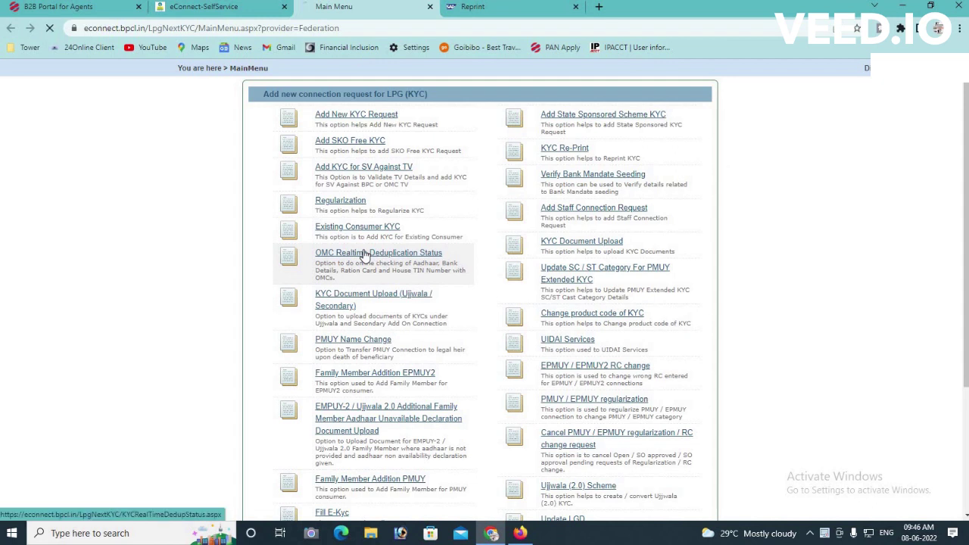
left_click(364, 255)
left_click(245, 160)
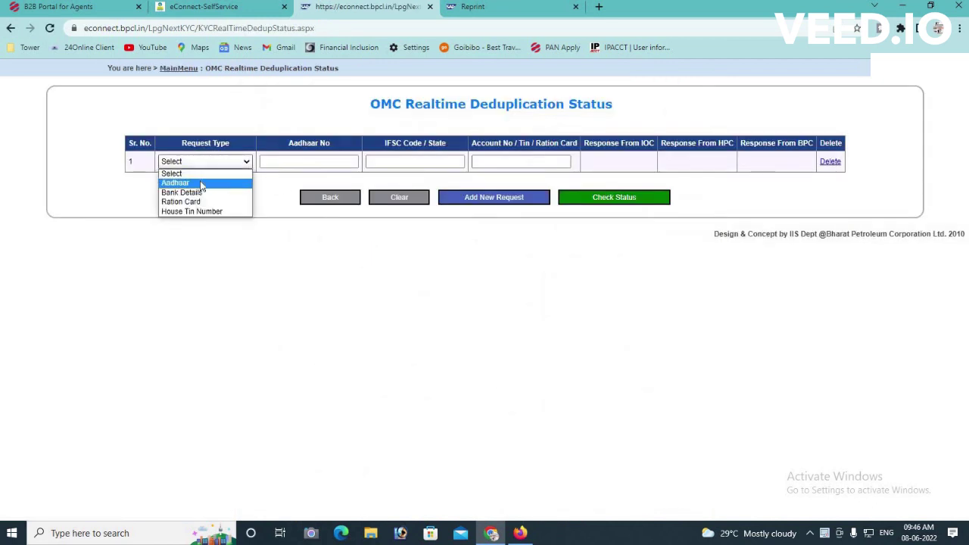
left_click(201, 184)
left_click(261, 162)
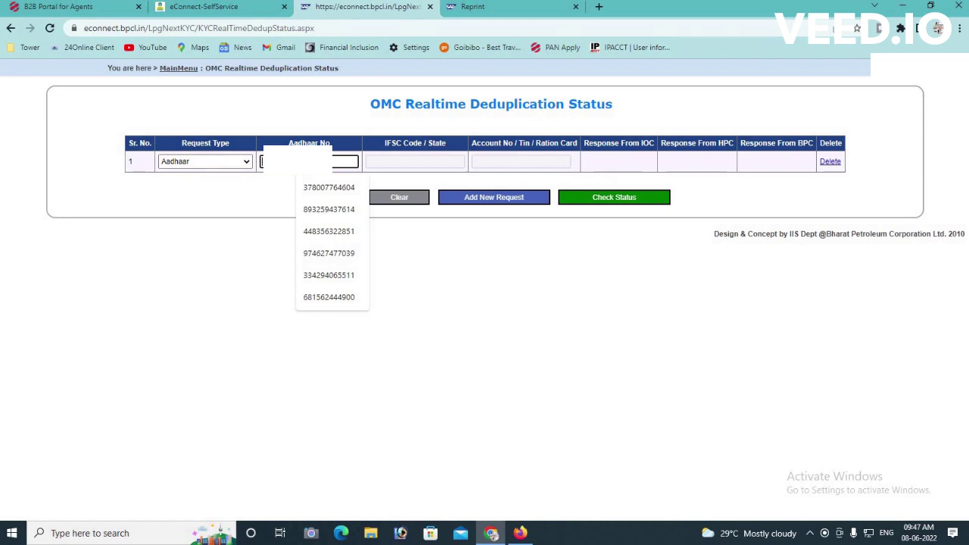
- Run the dedup check on the consumer's Aadhaar number and mark the BPC consumer number in the response
type("4302")
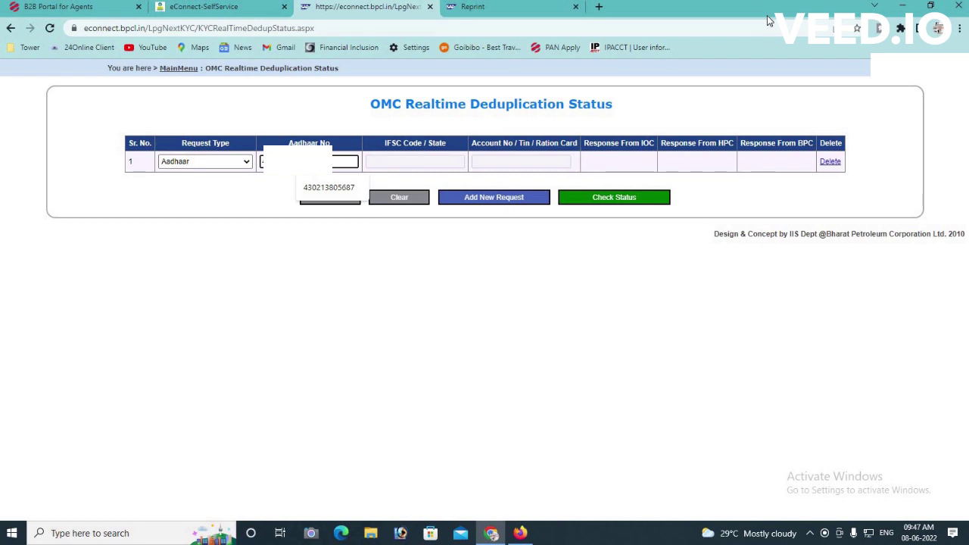
key("Escape")
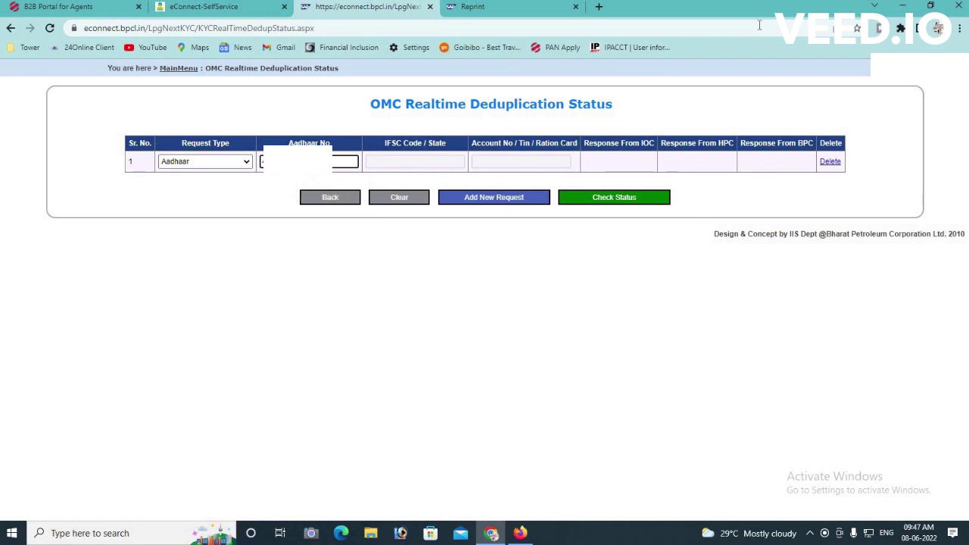
left_click(608, 199)
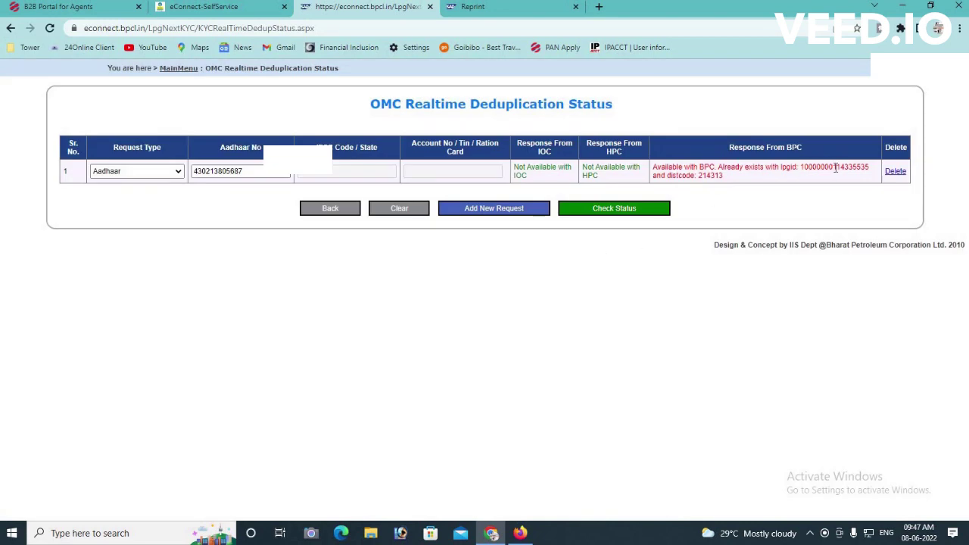
left_click_drag(833, 166, 869, 167)
left_click(575, 6)
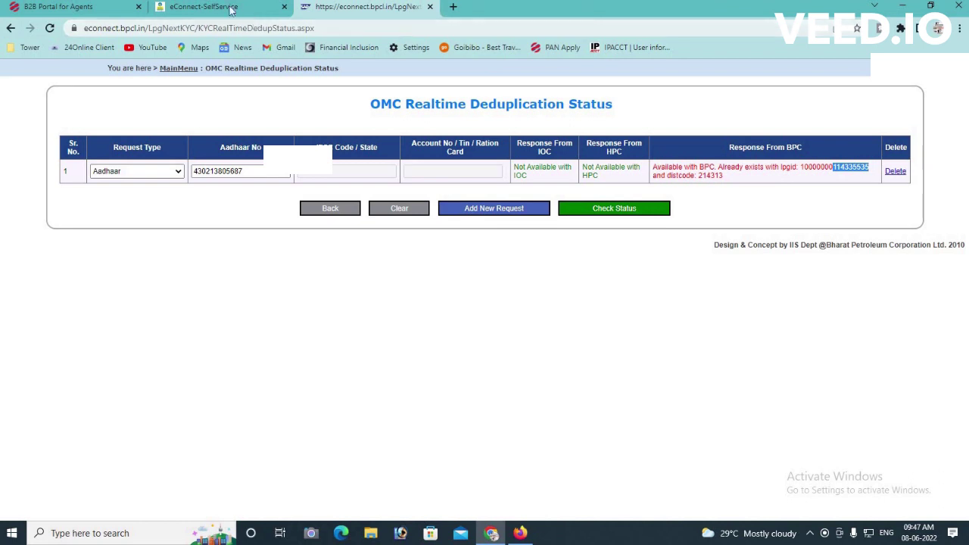
- Go back to the portal, open LPG Next, and reach the Transactions with Consumer menu
left_click(205, 6)
mouse_move(200, 115)
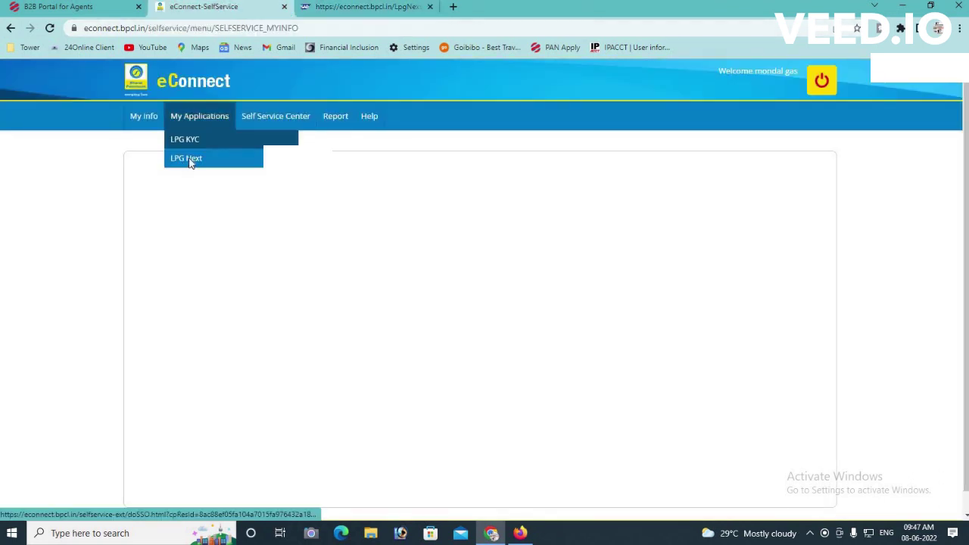
left_click(189, 162)
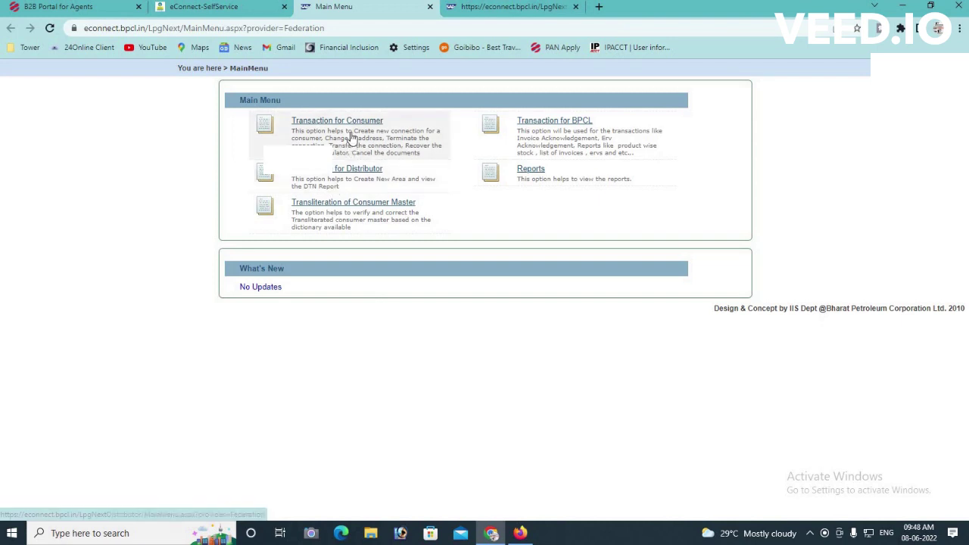
left_click(350, 123)
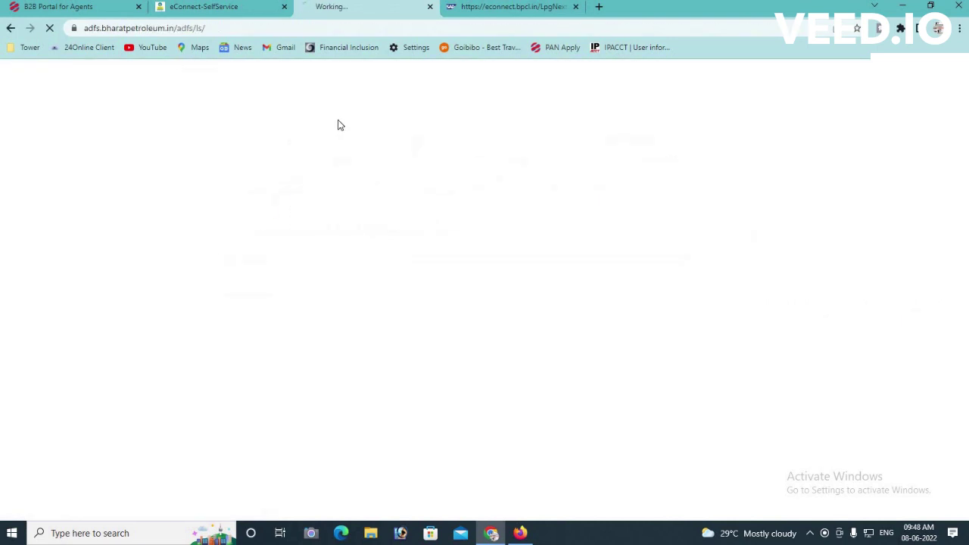
left_click(333, 119)
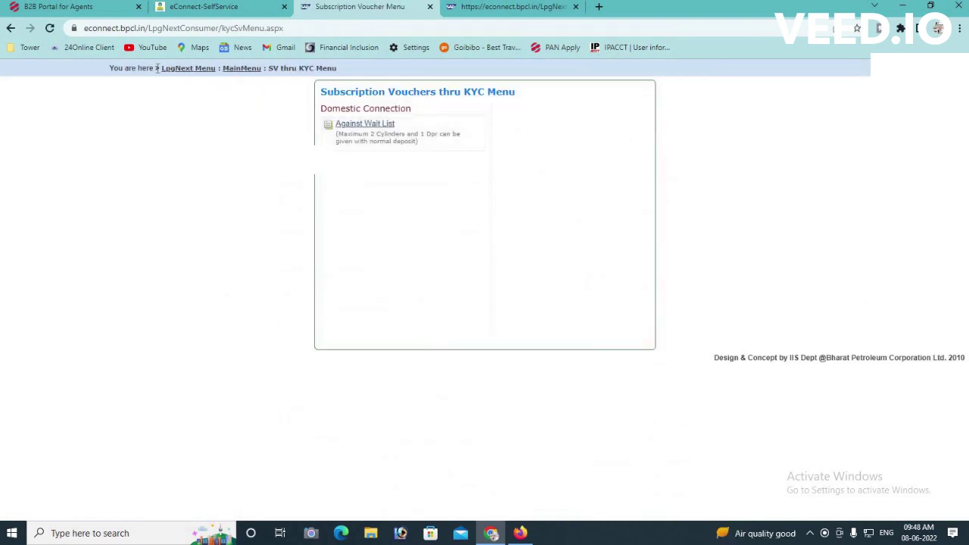
left_click(206, 69)
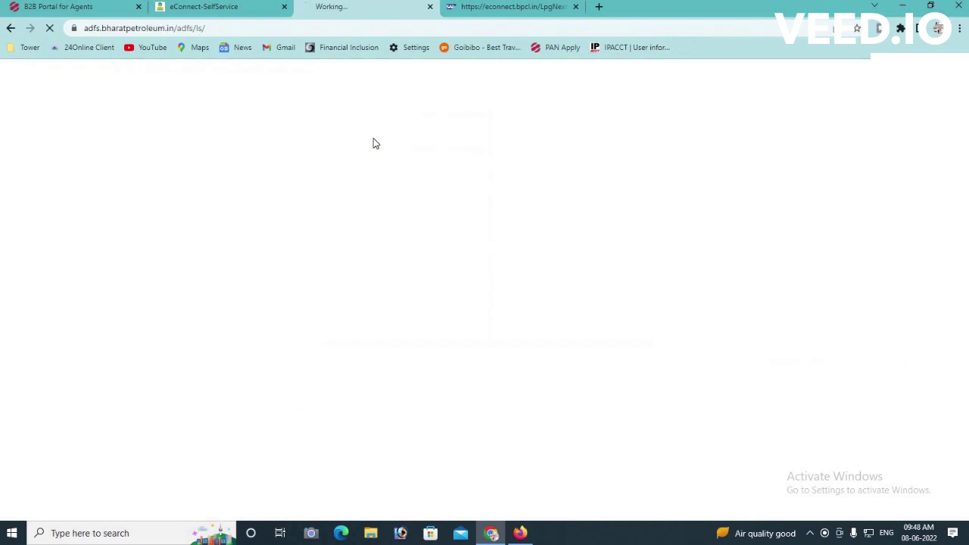
left_click(341, 125)
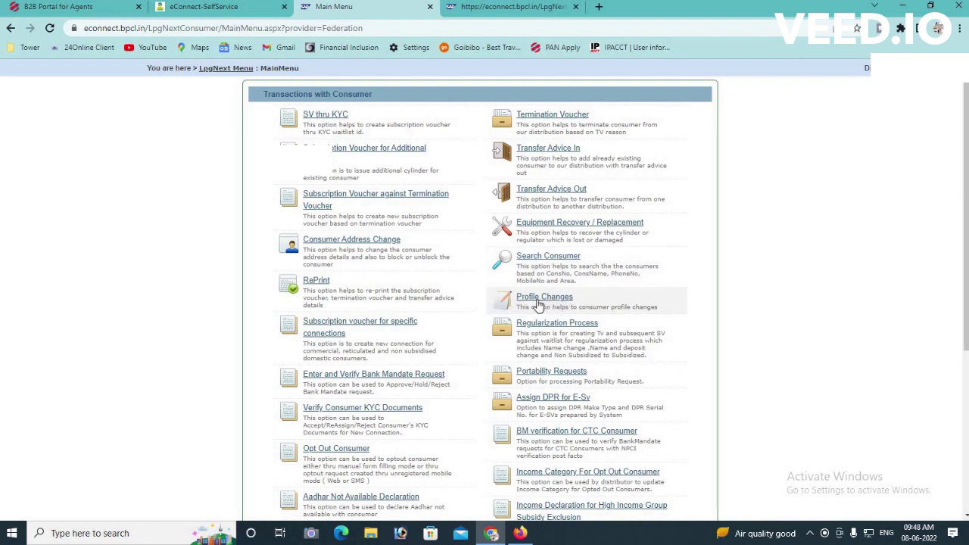
- Load the copied consumer number in Profile Changes and scroll to the SvNumber / DPR Batch table
left_click(534, 302)
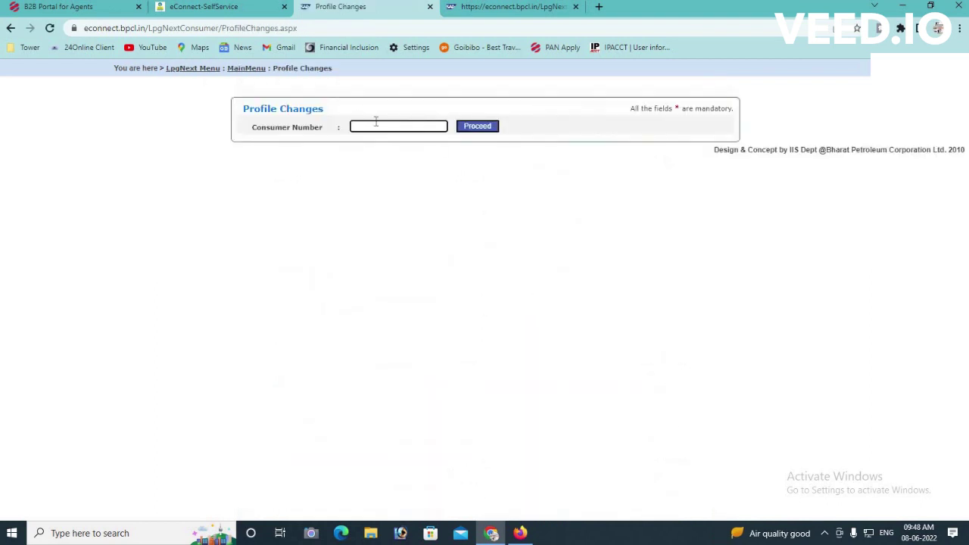
left_click(378, 125)
key("Down")
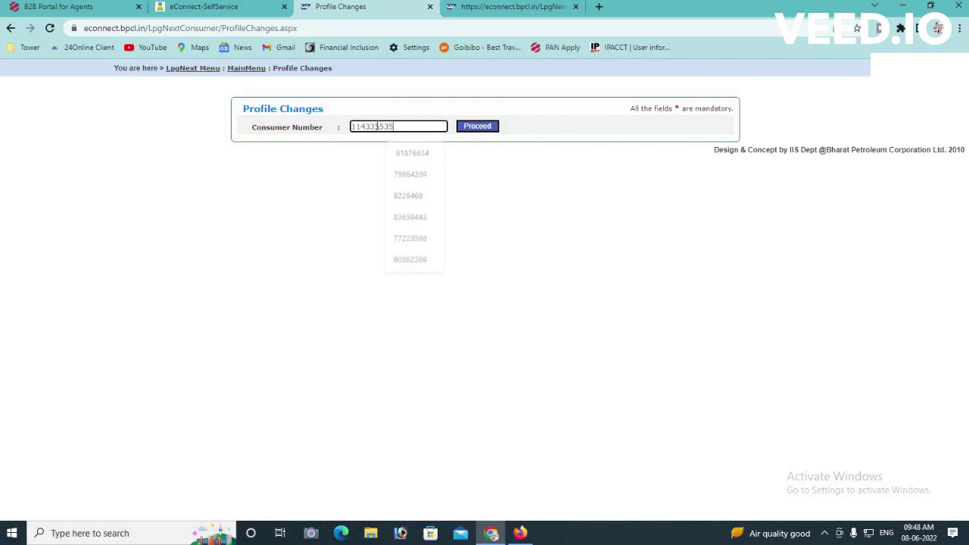
key("Return")
left_click(473, 126)
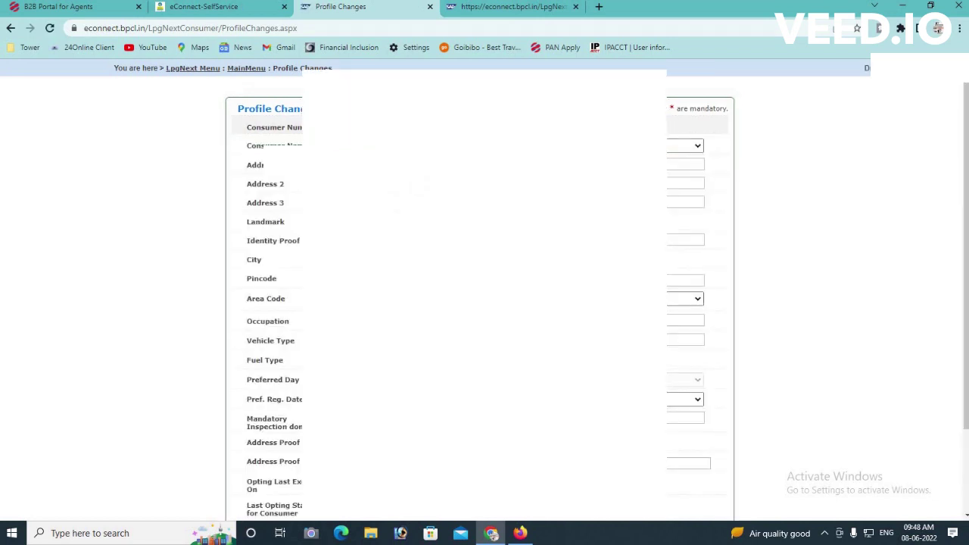
scroll(795, 303, "down", 2)
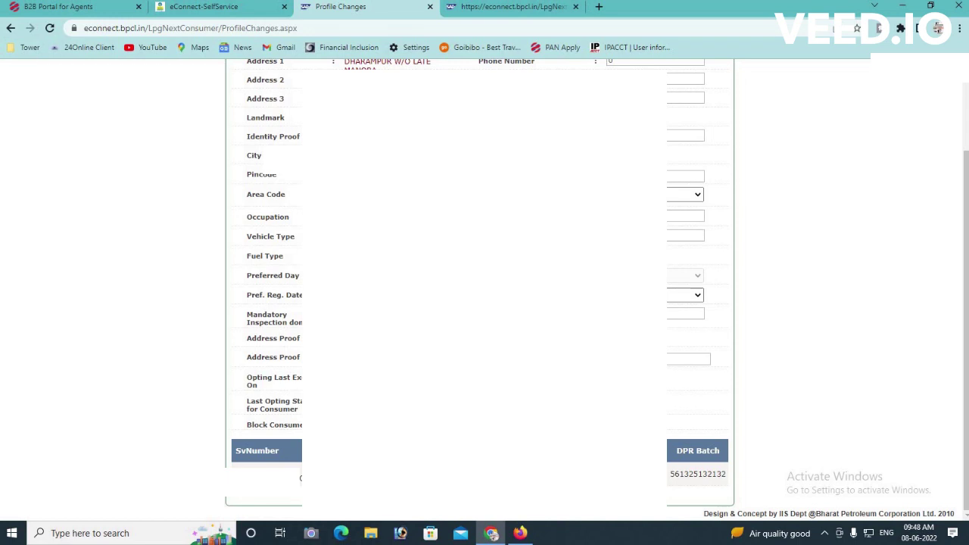
- Go back to the portal and open a fresh RePrint form via LPG Next's consumer transactions
left_click(222, 11)
mouse_move(195, 121)
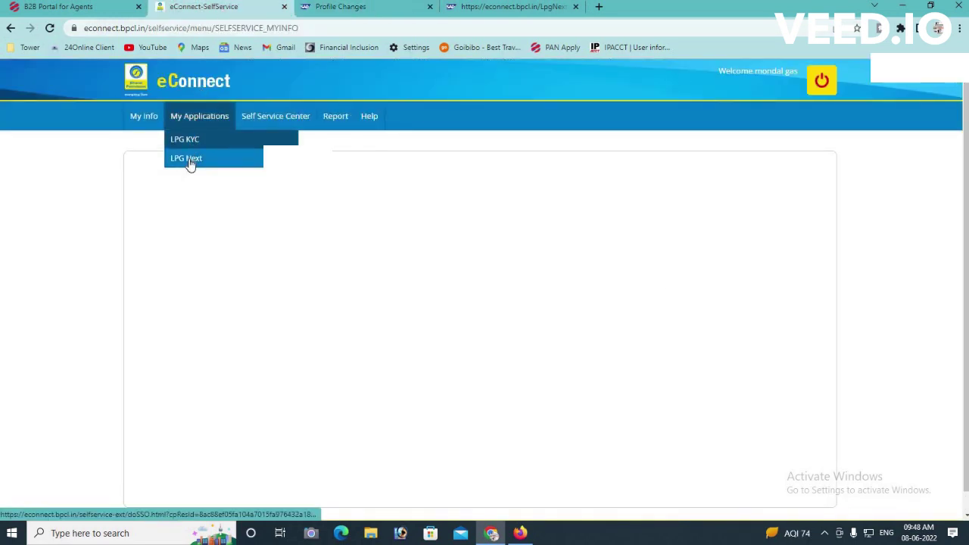
left_click(189, 159)
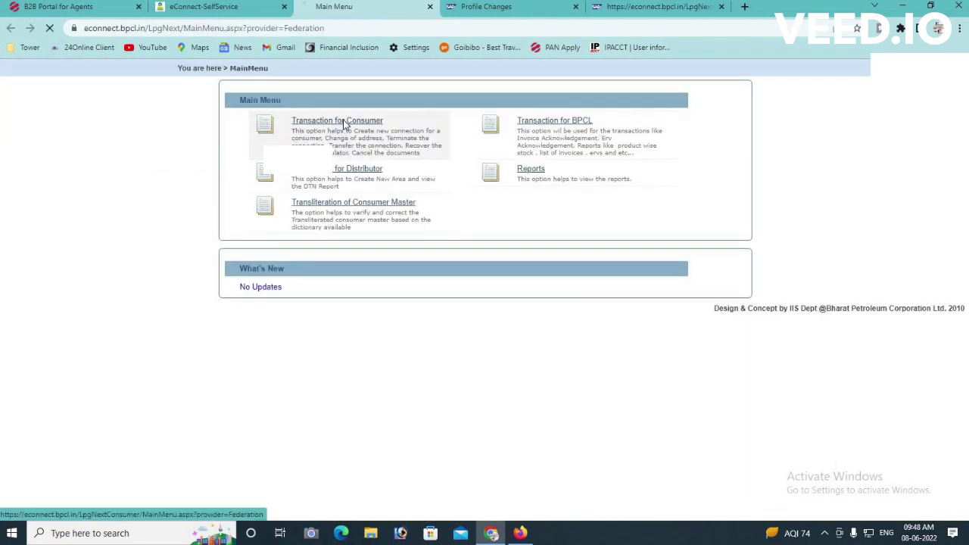
left_click(342, 124)
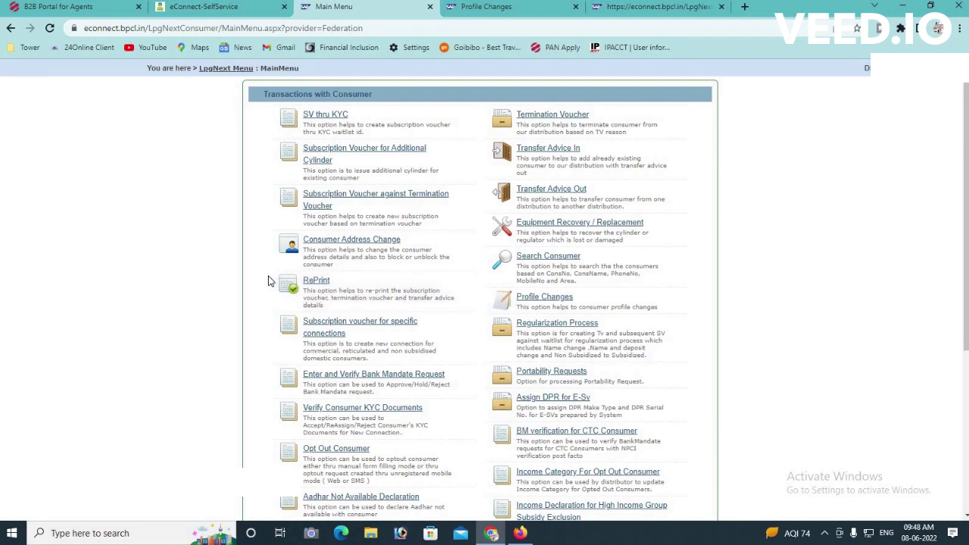
left_click_drag(298, 280, 333, 281)
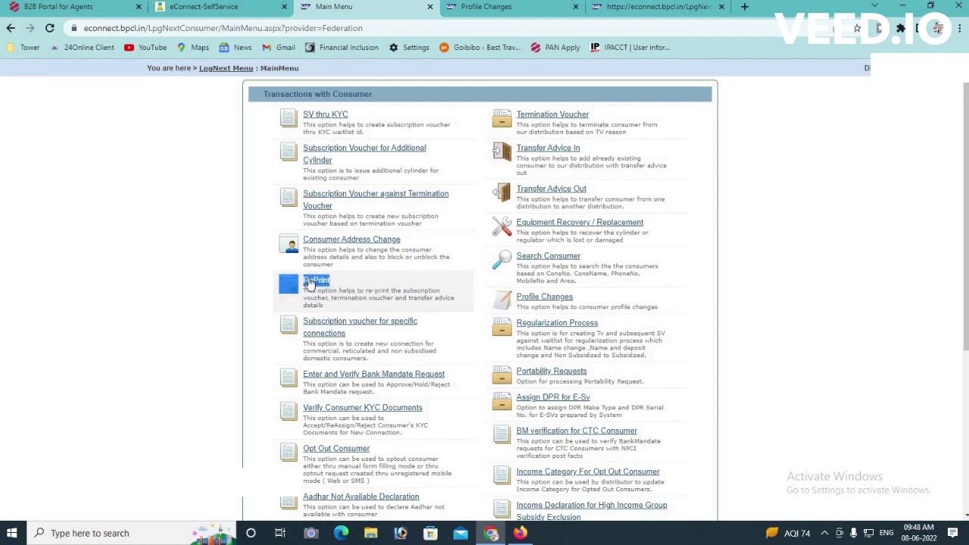
left_click(309, 281)
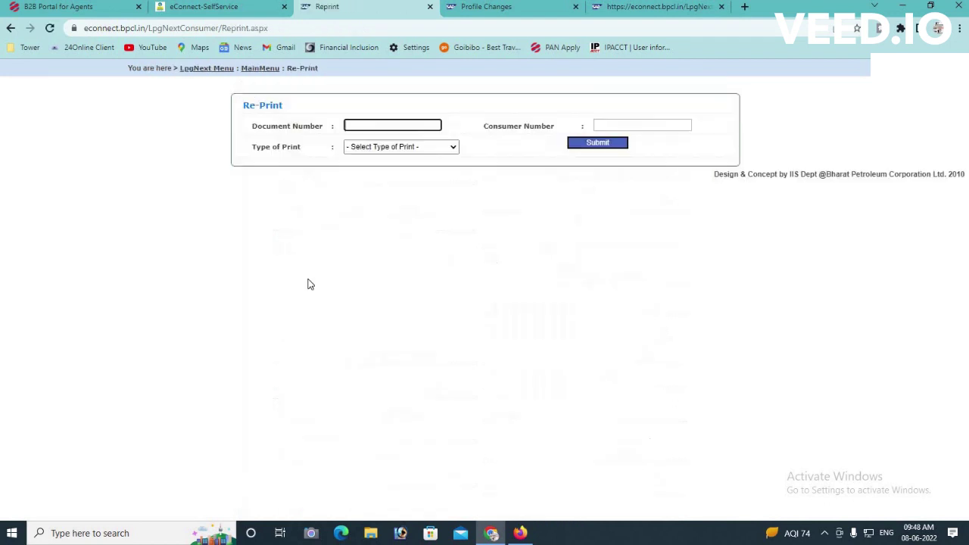
- Fill in the voucher's document number from the autofill suggestions
left_click(379, 125)
key("Up")
key("Return")
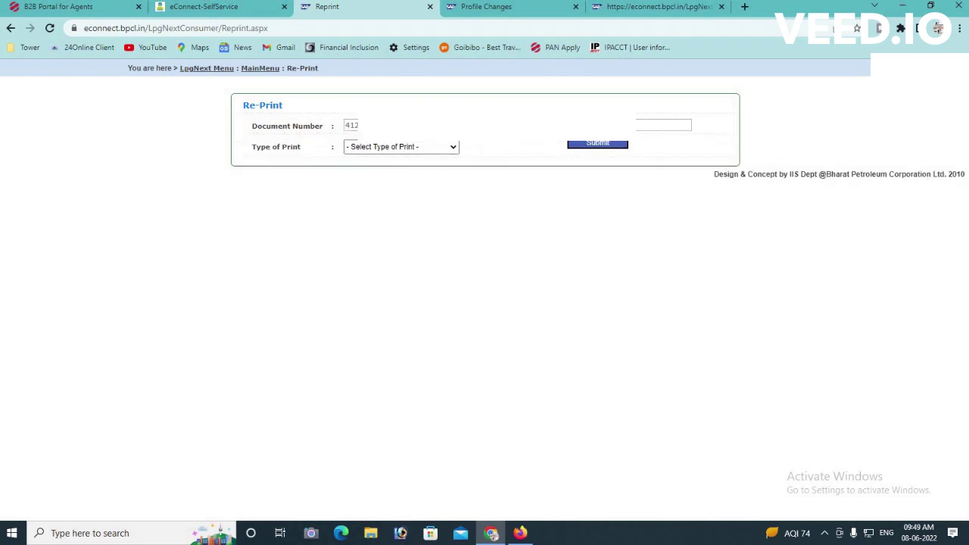
- Cross-check the deduplication and profile tabs, then confirm the print type to submit the reprint
left_click(660, 7)
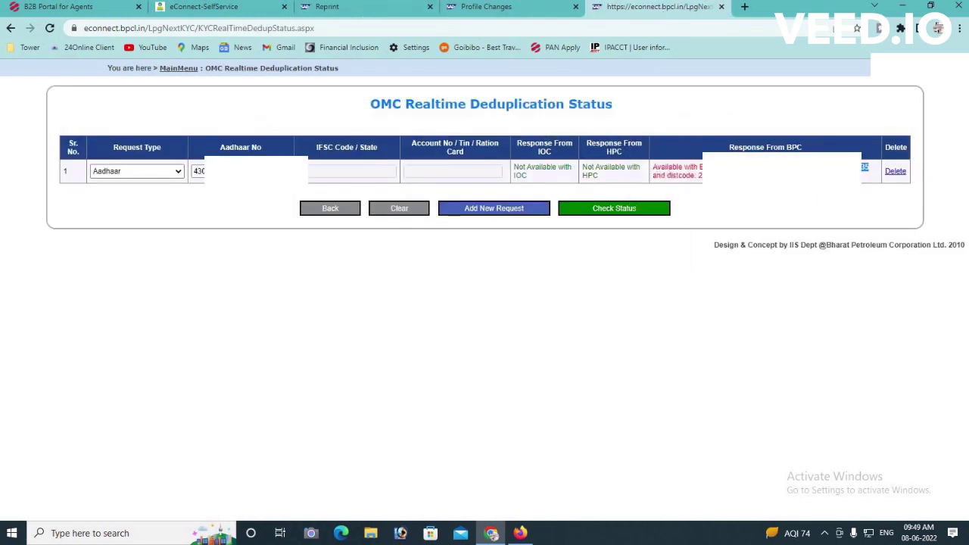
left_click(504, 9)
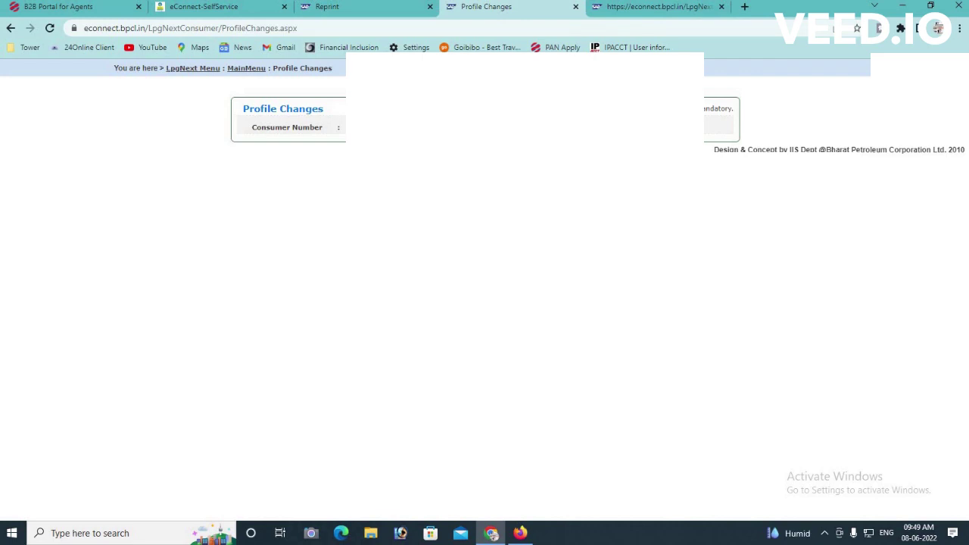
left_click(340, 14)
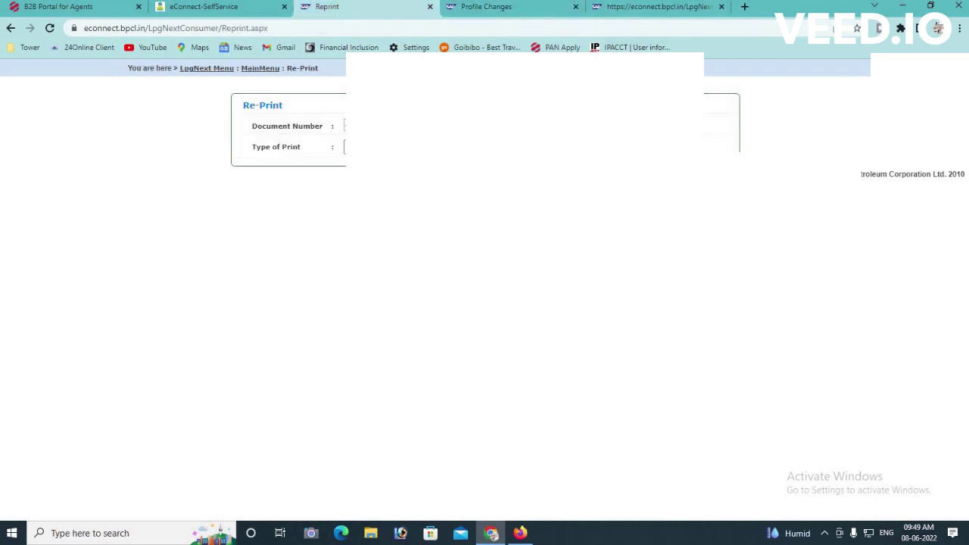
left_click(345, 147)
key("Return")
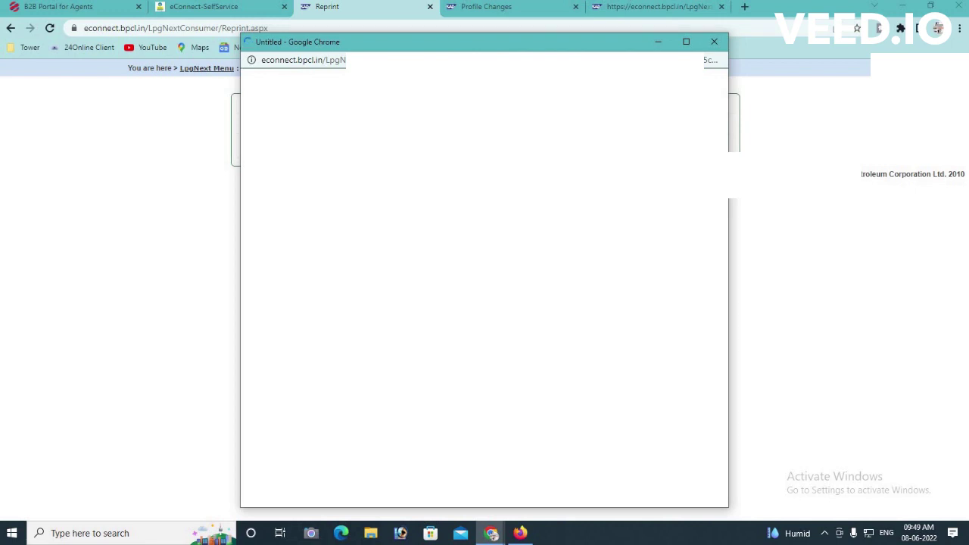
- Scroll through the SVTypeA4 subscription voucher PDF, print it, and close the popup window
left_click_drag(446, 45, 482, 30)
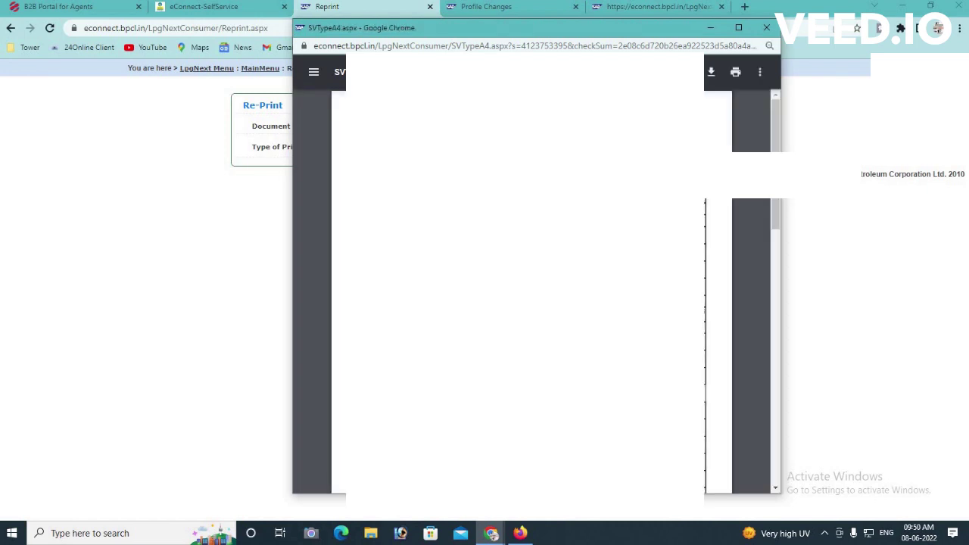
scroll(757, 335, "down", 10)
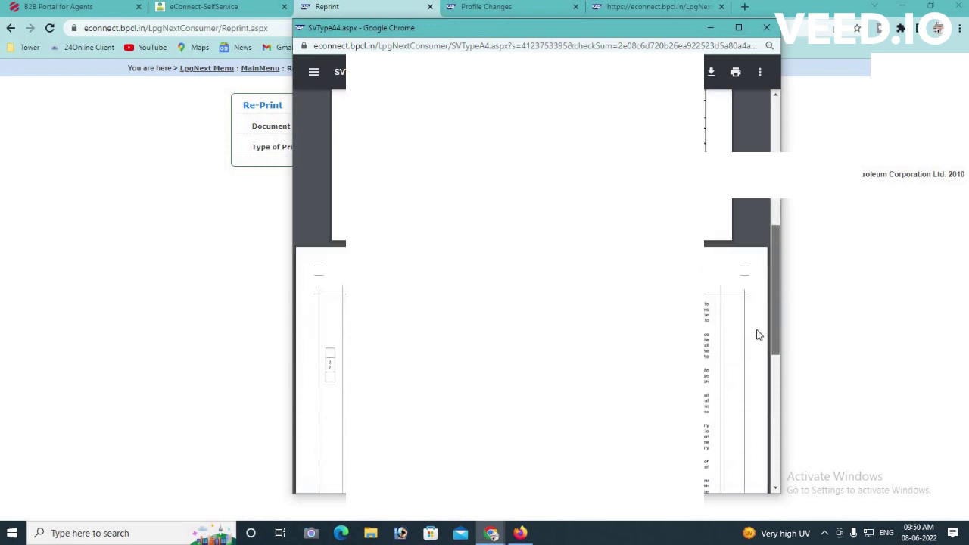
scroll(755, 407, "down", 3)
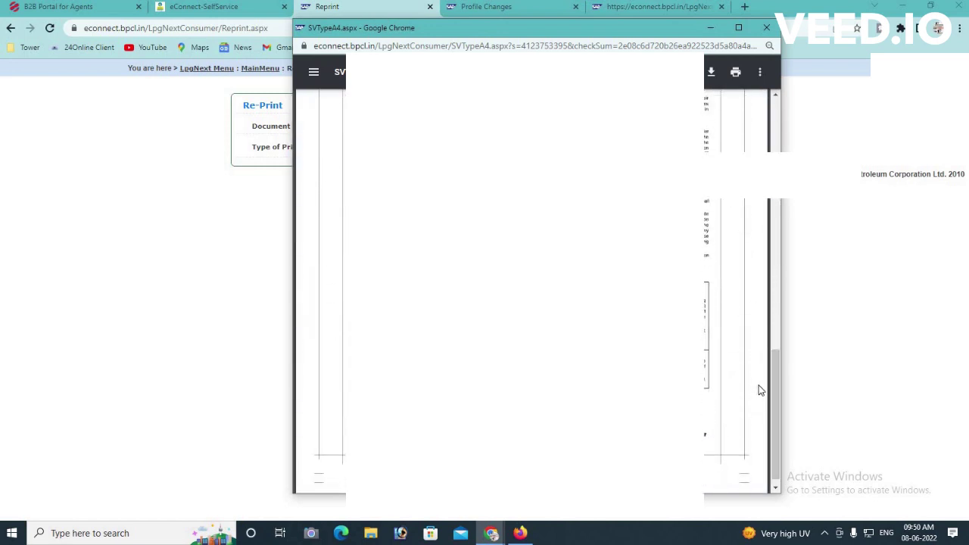
left_click_drag(775, 362, 764, 108)
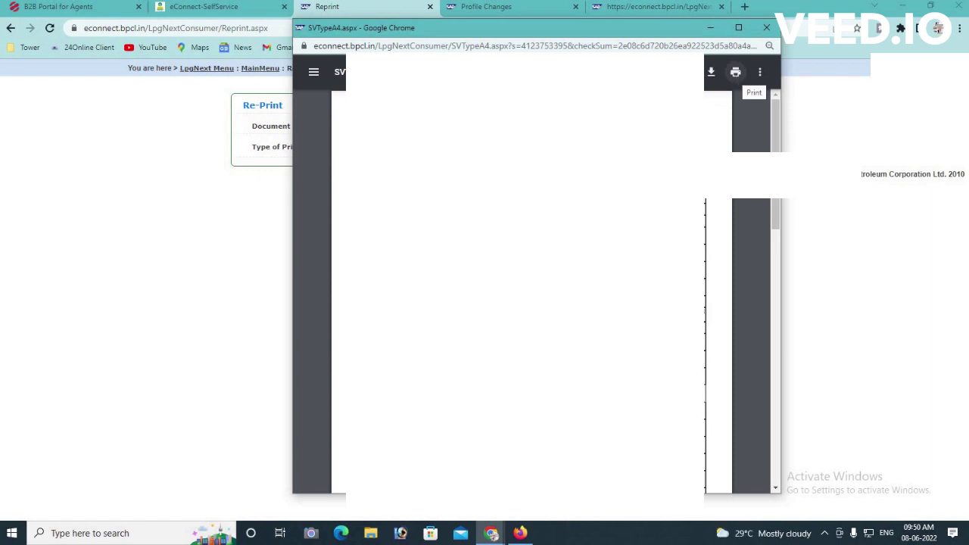
left_click(737, 76)
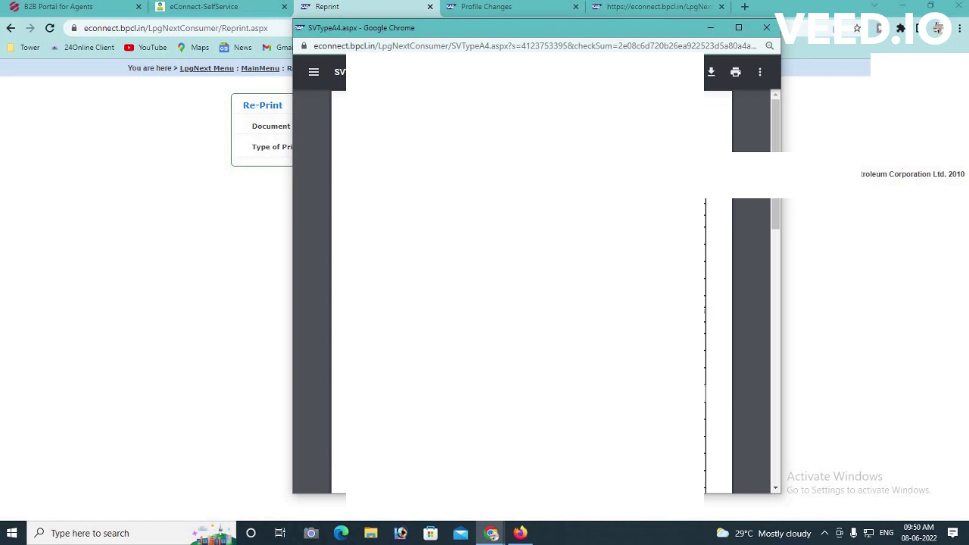
left_click(766, 28)
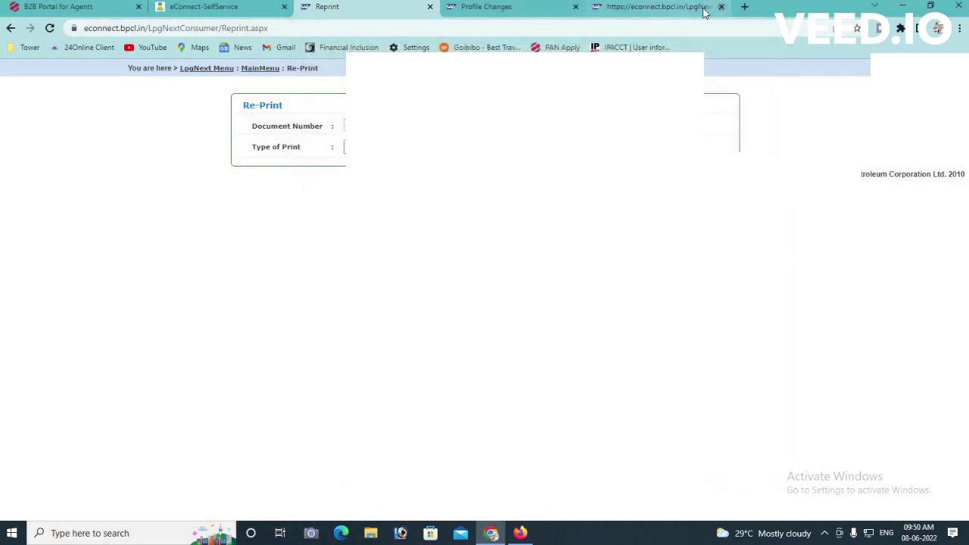